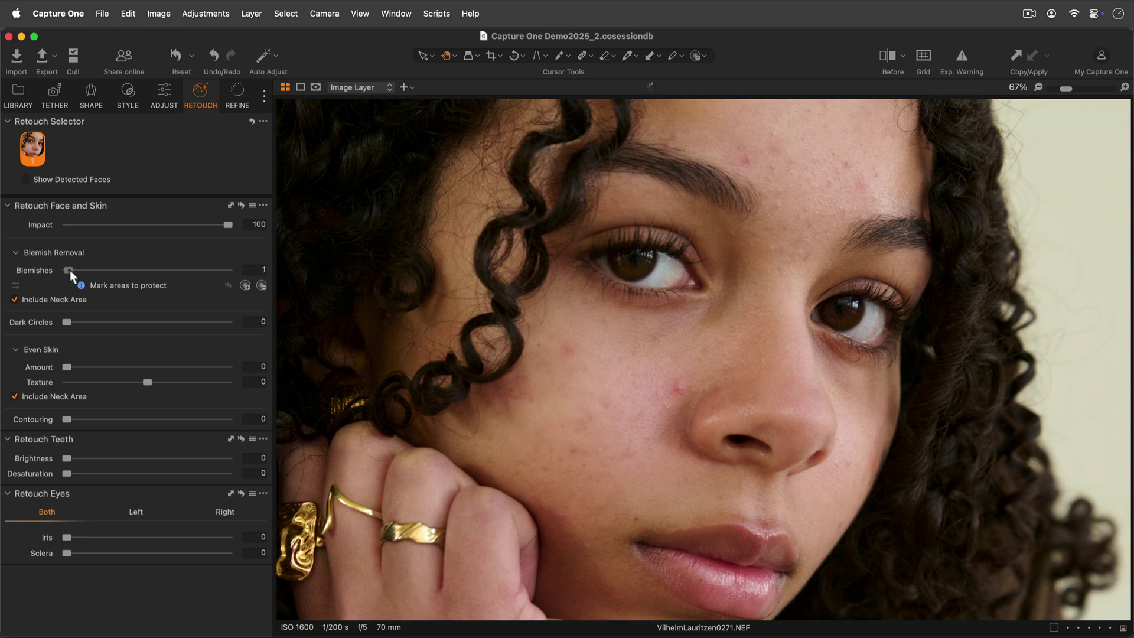
Set Blemishes to about 73 on the curly-haired woman's portrait.
{"action": "left_click_drag", "start_coordinate": [70, 270], "coordinate": [184, 279]}
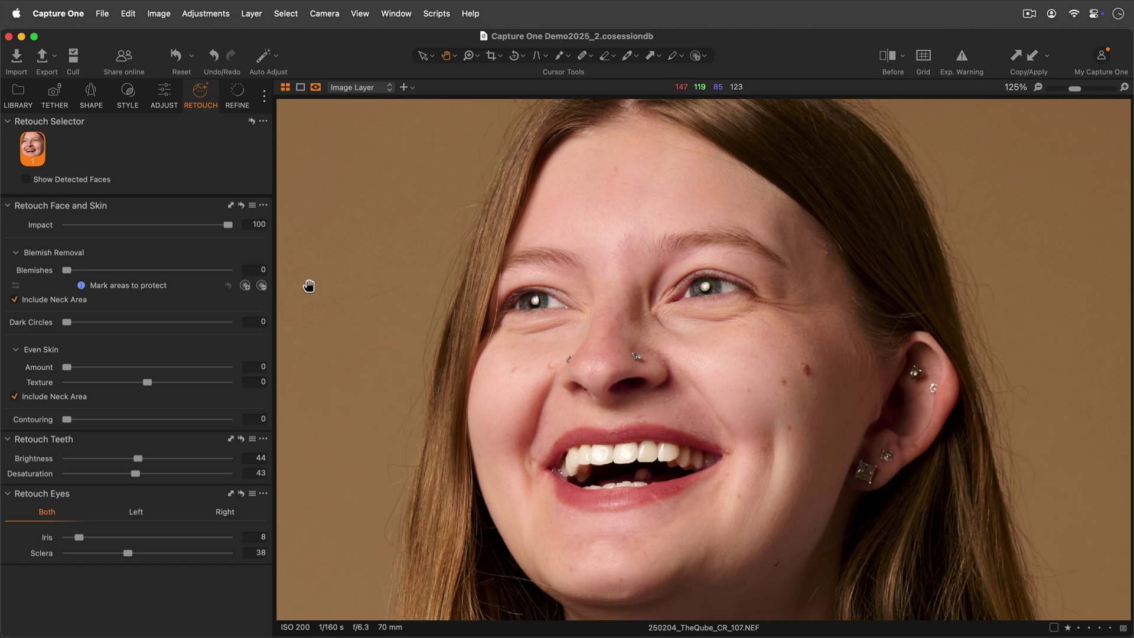
Protect six cheek spots with a smaller protection brush, then set Blemishes to 71.
{"action": "left_click", "coordinate": [245, 285]}
{"action": "right_click", "coordinate": [543, 310]}
{"action": "left_click_drag", "start_coordinate": [544, 309], "coordinate": [541, 309]}
{"action": "left_click", "coordinate": [550, 365]}
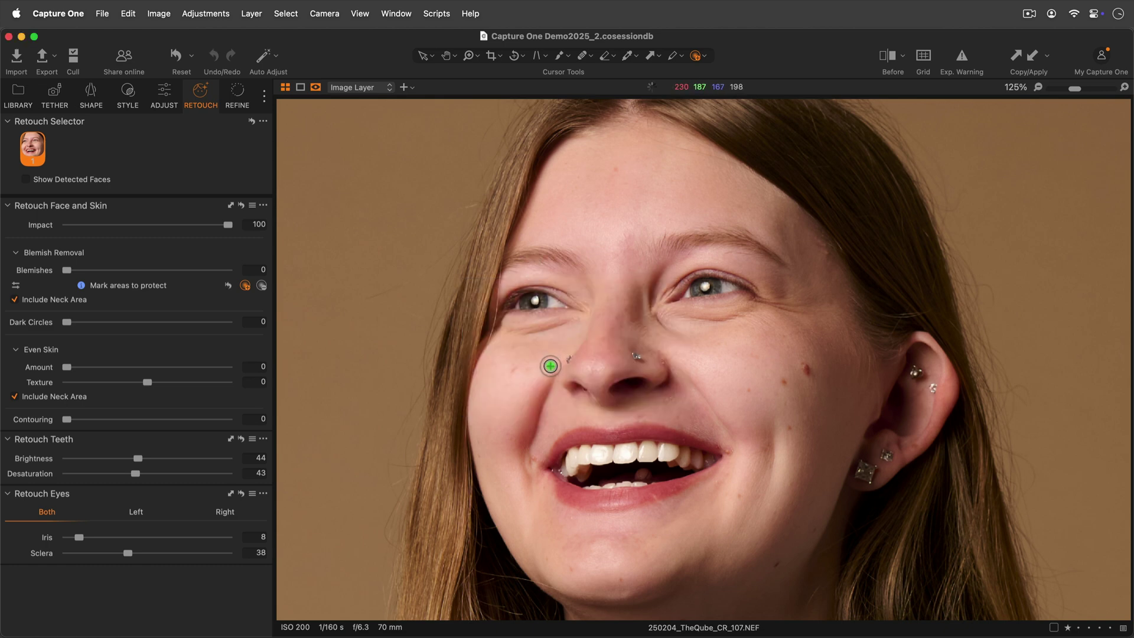
{"action": "left_click", "coordinate": [784, 384]}
{"action": "left_click", "coordinate": [806, 369]}
{"action": "left_click", "coordinate": [788, 428]}
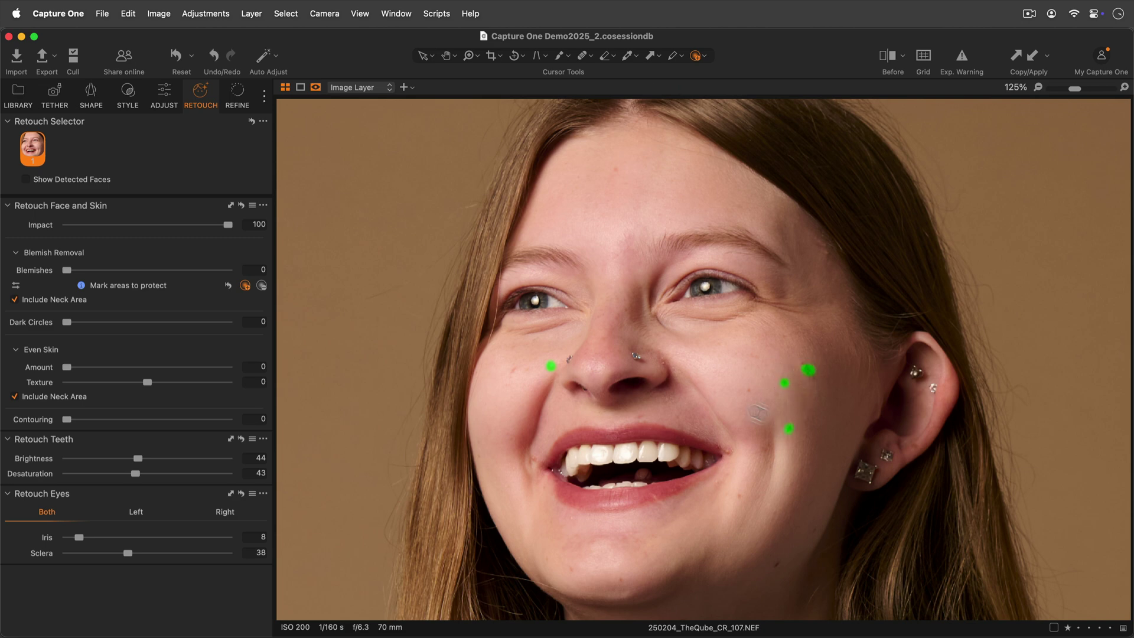
{"action": "left_click", "coordinate": [748, 389]}
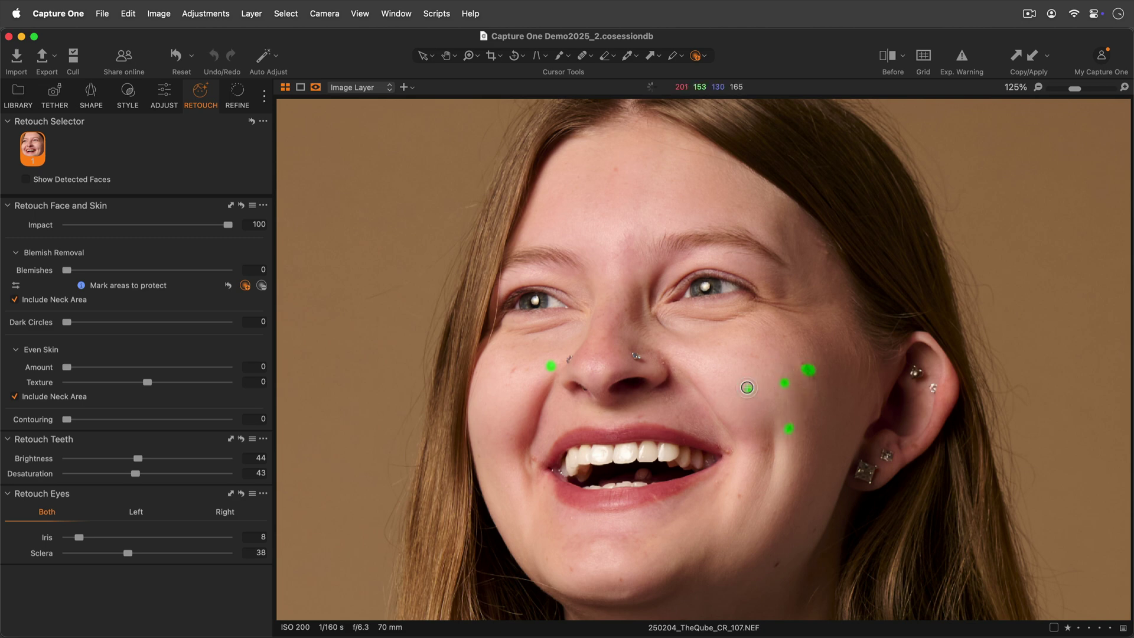
{"action": "left_click", "coordinate": [774, 566]}
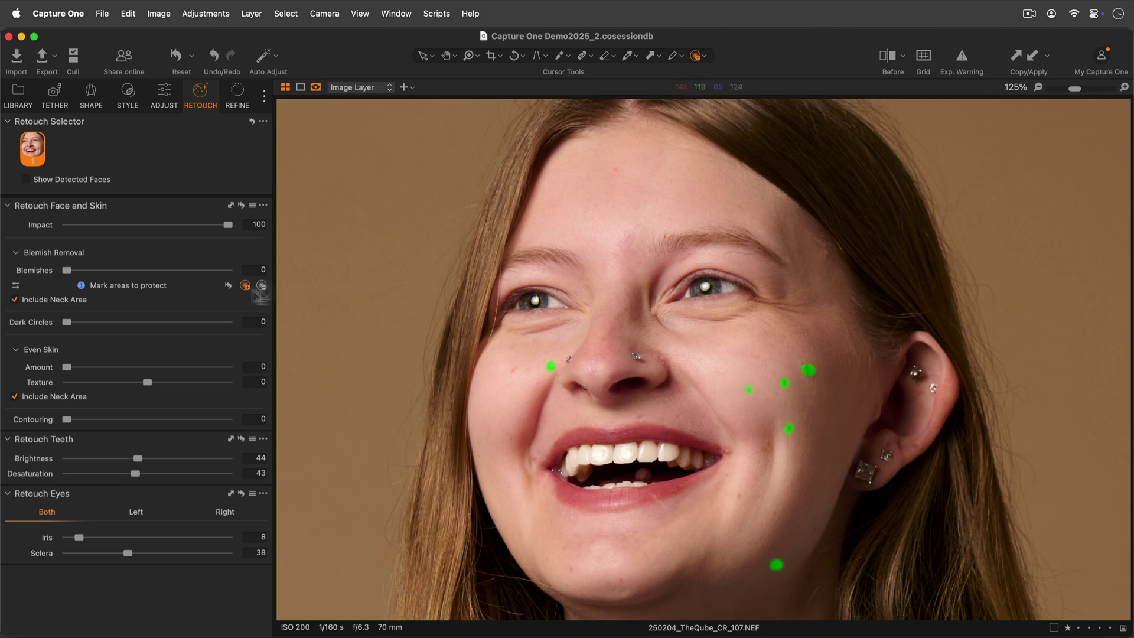
{"action": "left_click", "coordinate": [67, 271]}
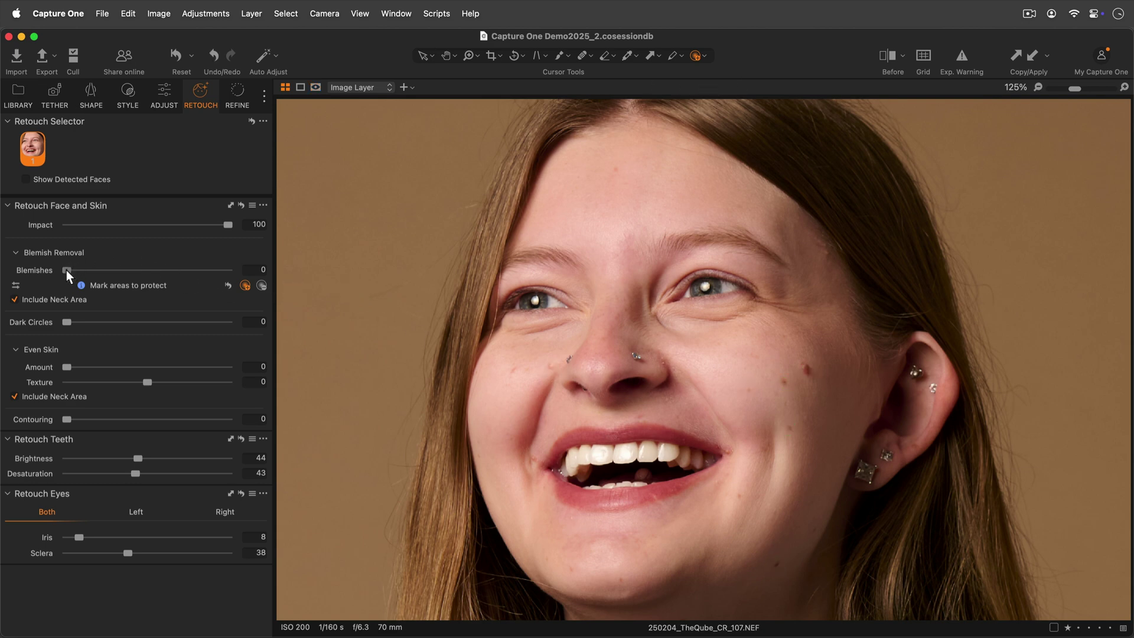
{"action": "left_click_drag", "start_coordinate": [66, 271], "coordinate": [181, 278]}
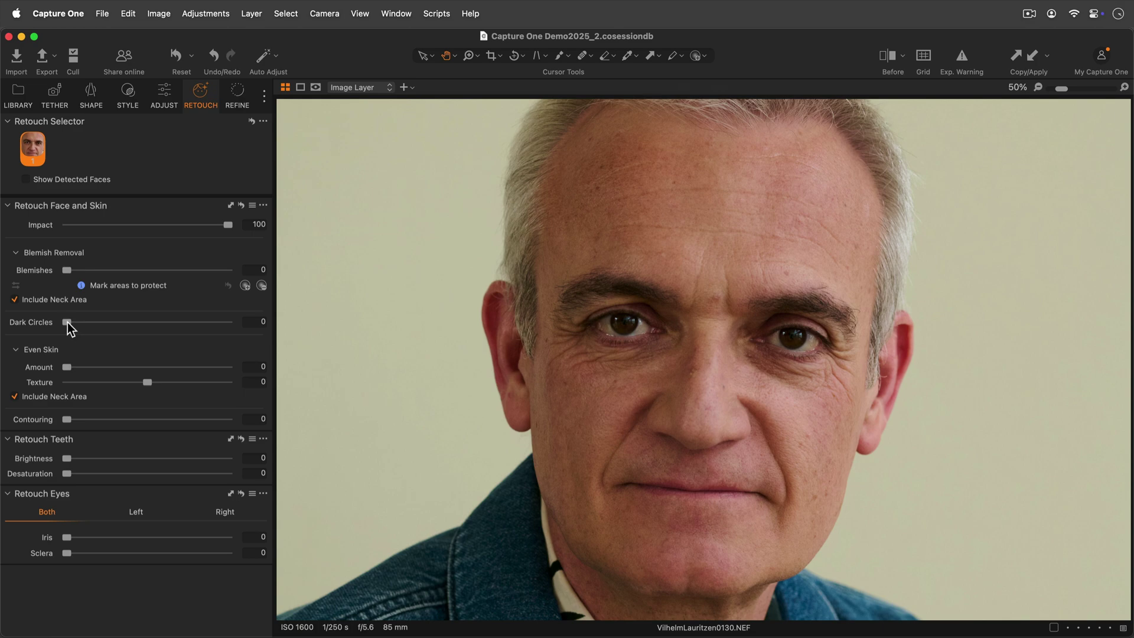
Raise the Dark Circles slider for the grey-haired man's under-eye shadows.
{"action": "left_click_drag", "start_coordinate": [67, 322], "coordinate": [178, 324]}
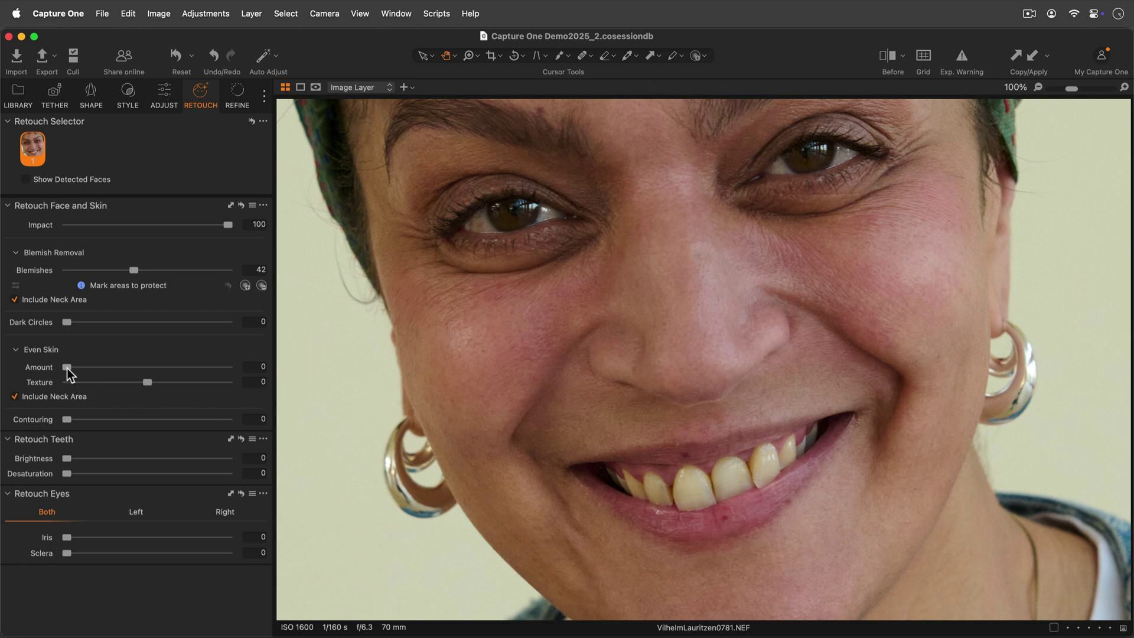
Set Even Skin amount to 81 and Texture to -100.
{"action": "left_click_drag", "start_coordinate": [66, 367], "coordinate": [198, 380]}
{"action": "left_click_drag", "start_coordinate": [147, 382], "coordinate": [68, 388]}
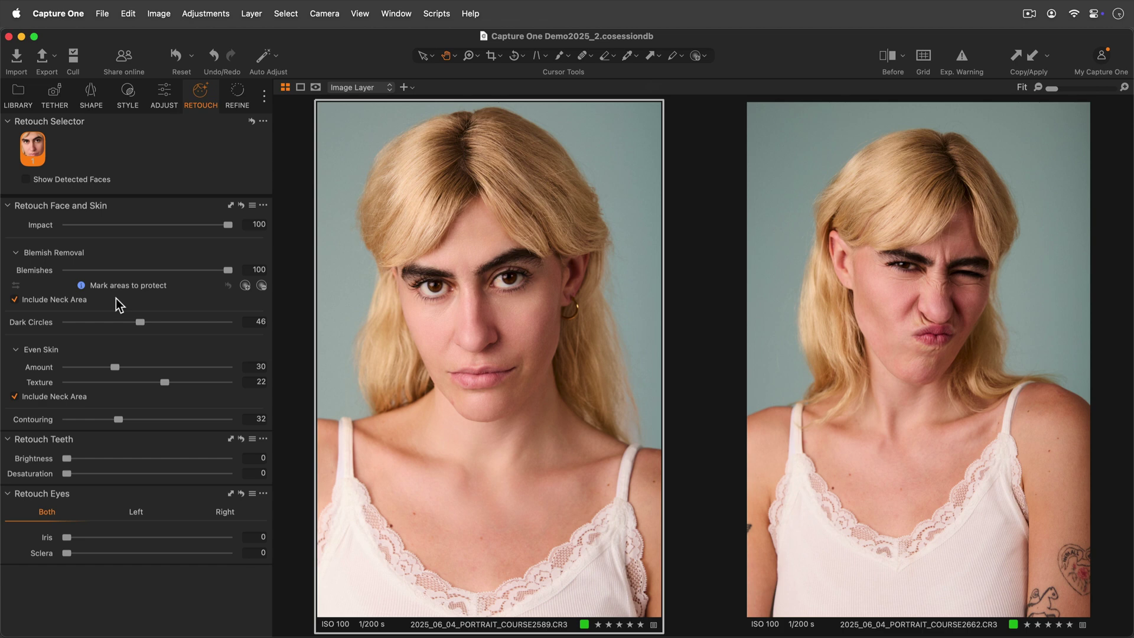
Turn off Include Neck Area under both Blemish Removal and Even Skin.
{"action": "left_click", "coordinate": [16, 300]}
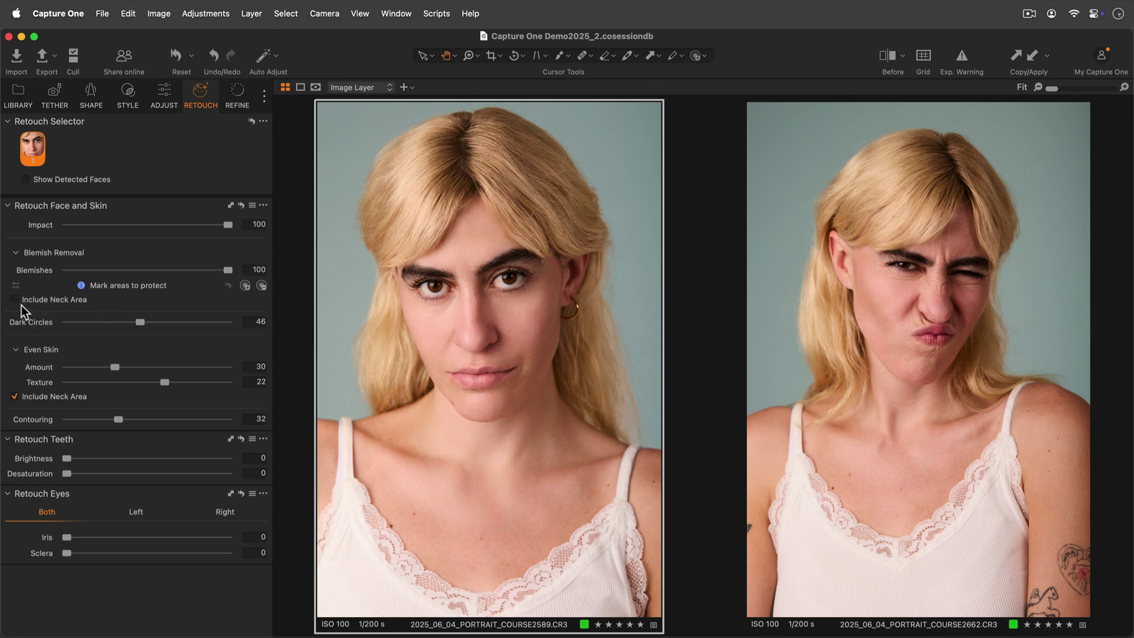
{"action": "left_click", "coordinate": [14, 396]}
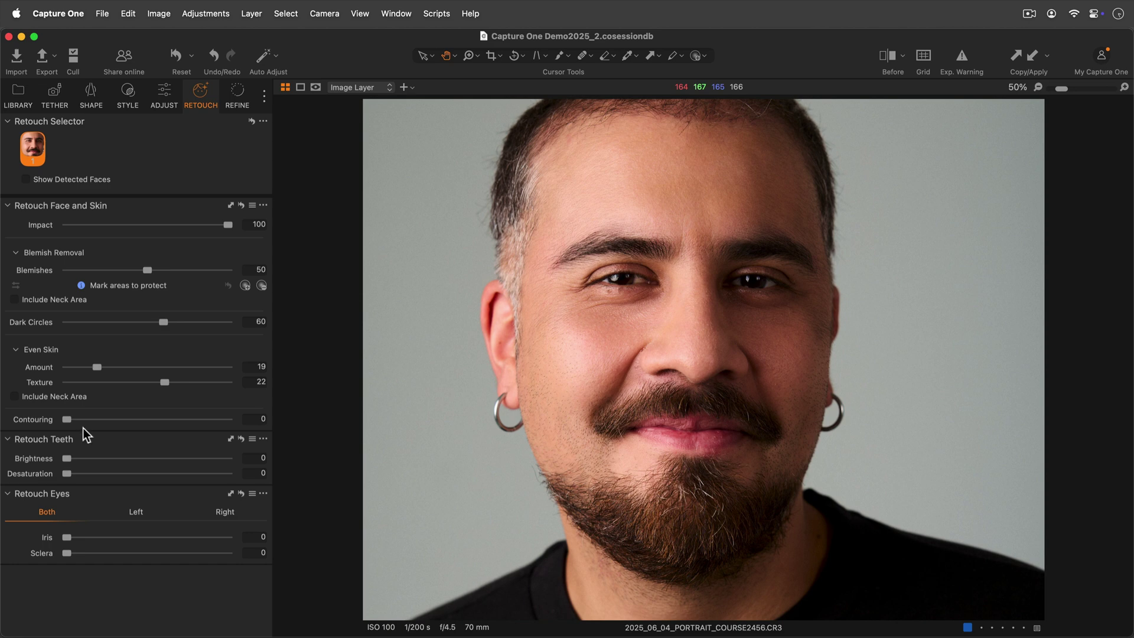
Set Contouring to 82 on the bearded man's face.
{"action": "left_click_drag", "start_coordinate": [67, 420], "coordinate": [202, 435]}
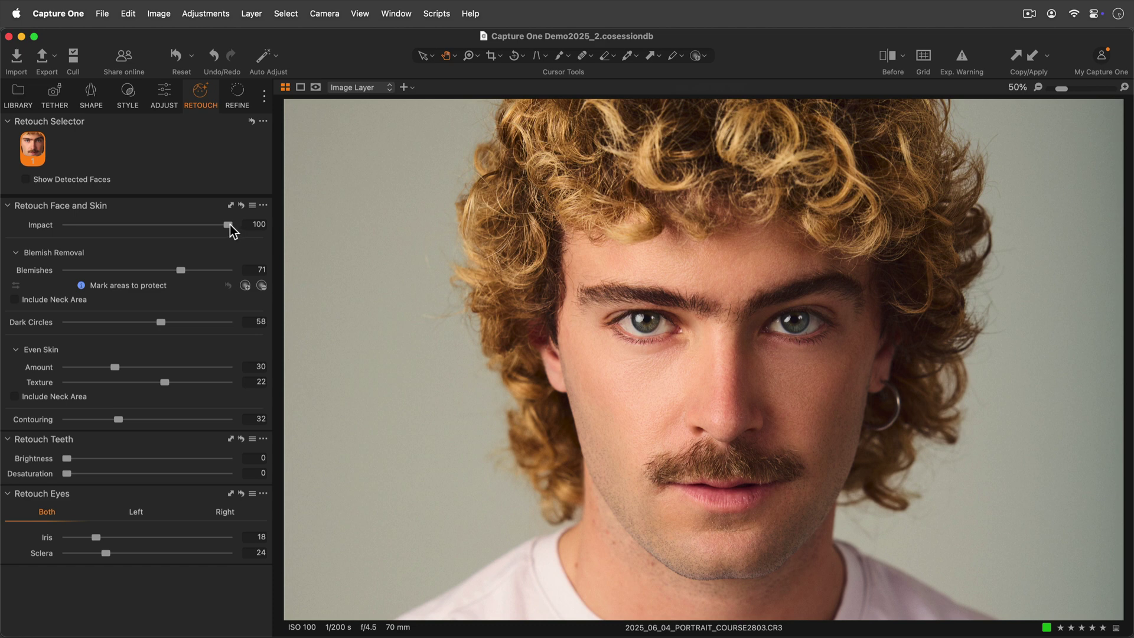
Lower the Face and Skin Impact to 82 for the curly-haired man.
{"action": "left_click_drag", "start_coordinate": [229, 225], "coordinate": [278, 227]}
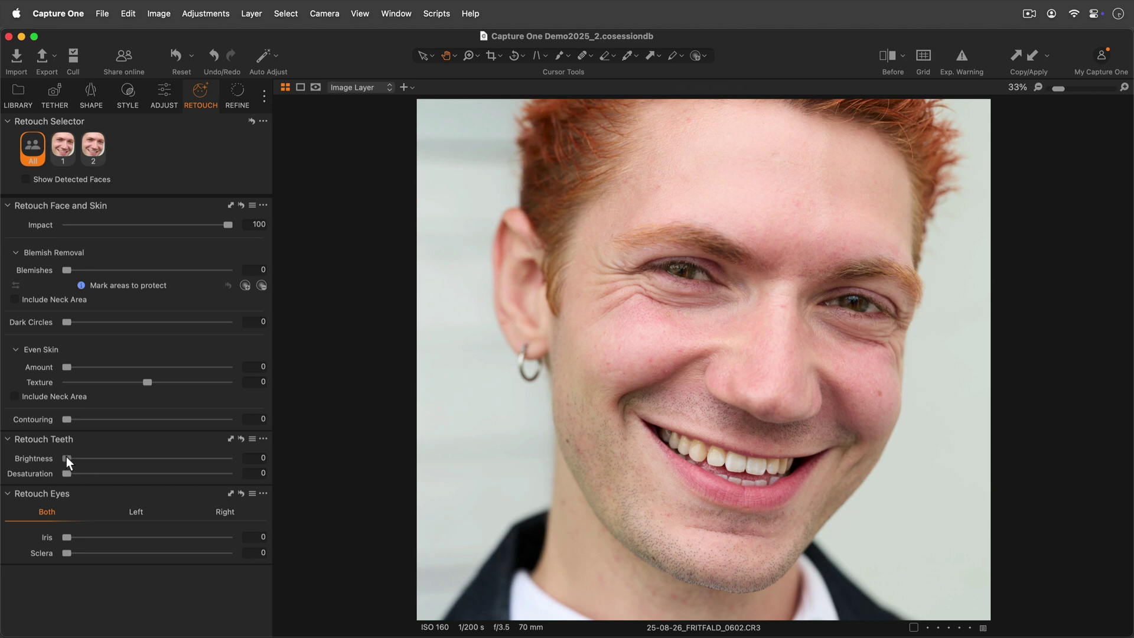
Set the red-haired man's teeth Brightness to 44 and Desaturation to 43.
{"action": "left_click_drag", "start_coordinate": [66, 458], "coordinate": [137, 462]}
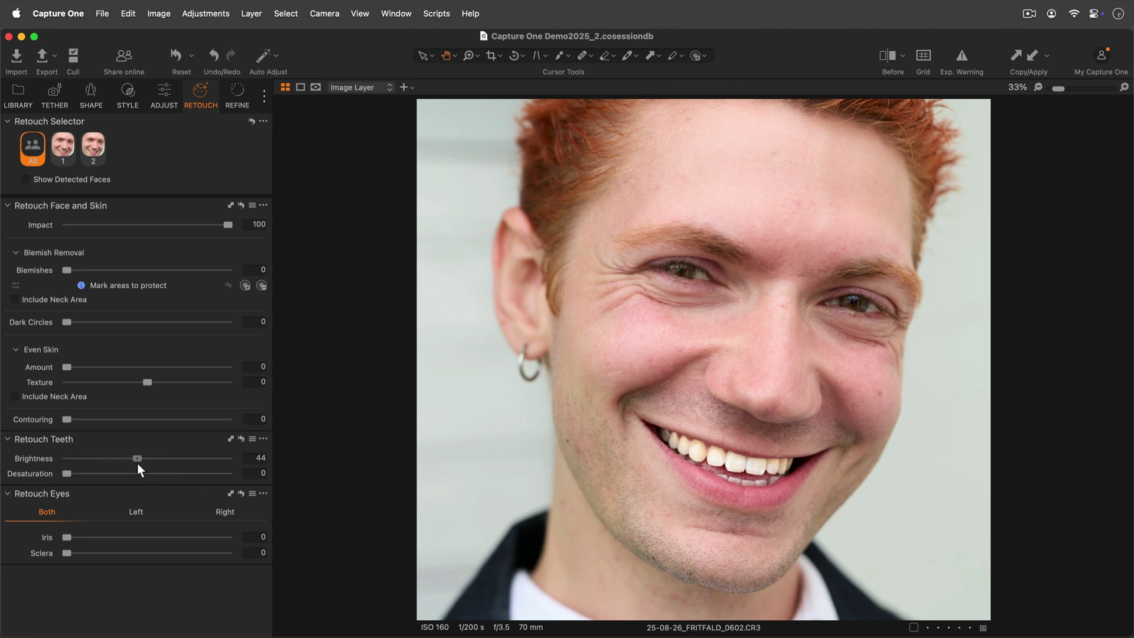
{"action": "left_click_drag", "start_coordinate": [67, 473], "coordinate": [136, 479]}
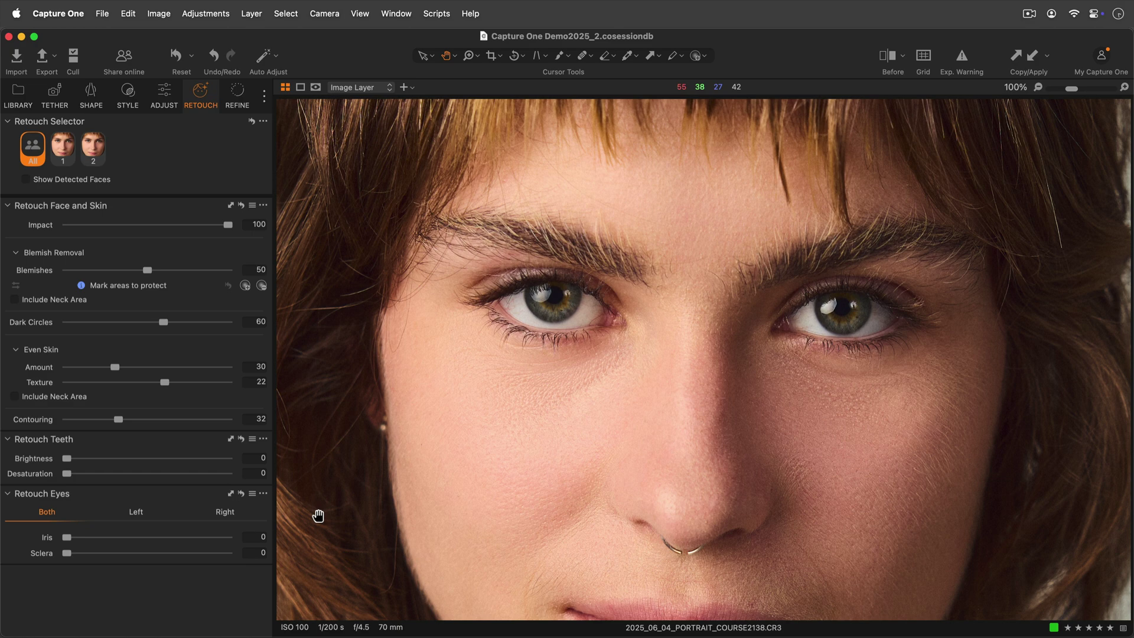
Raise Iris to 25 and Sclera to 26, with right-eye offsets of 4 and 2.
{"action": "mouse_move", "coordinate": [67, 538]}
{"action": "left_mouse_down"}
{"action": "mouse_move", "coordinate": [116, 539]}
{"action": "mouse_move", "coordinate": [92, 552]}
{"action": "mouse_move", "coordinate": [109, 553]}
{"action": "left_mouse_up"}
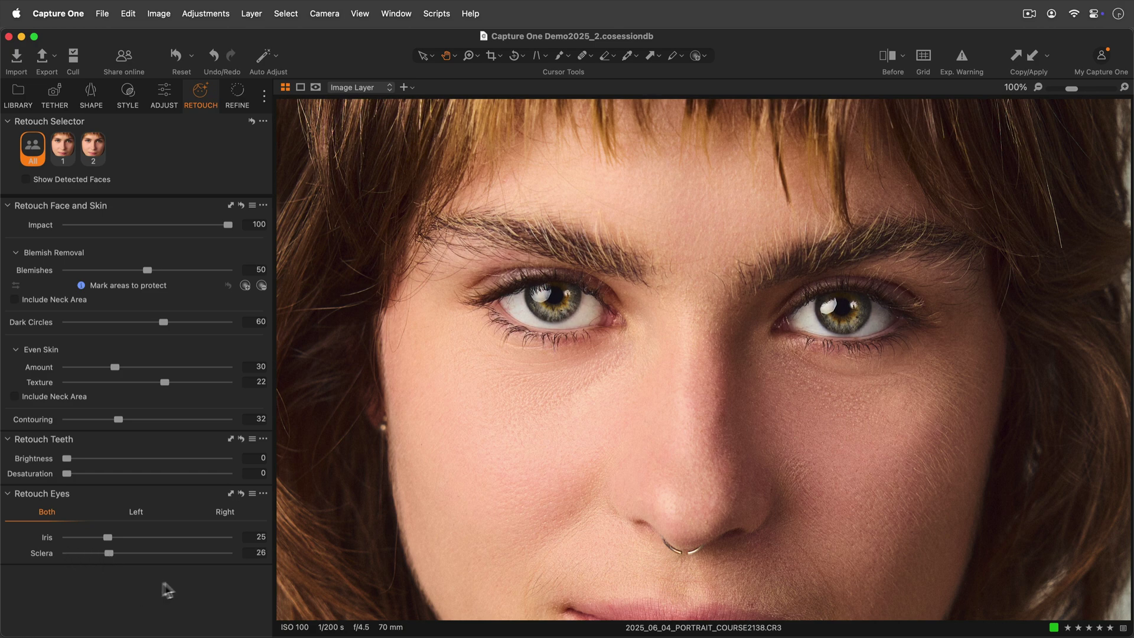
{"action": "left_click", "coordinate": [225, 513]}
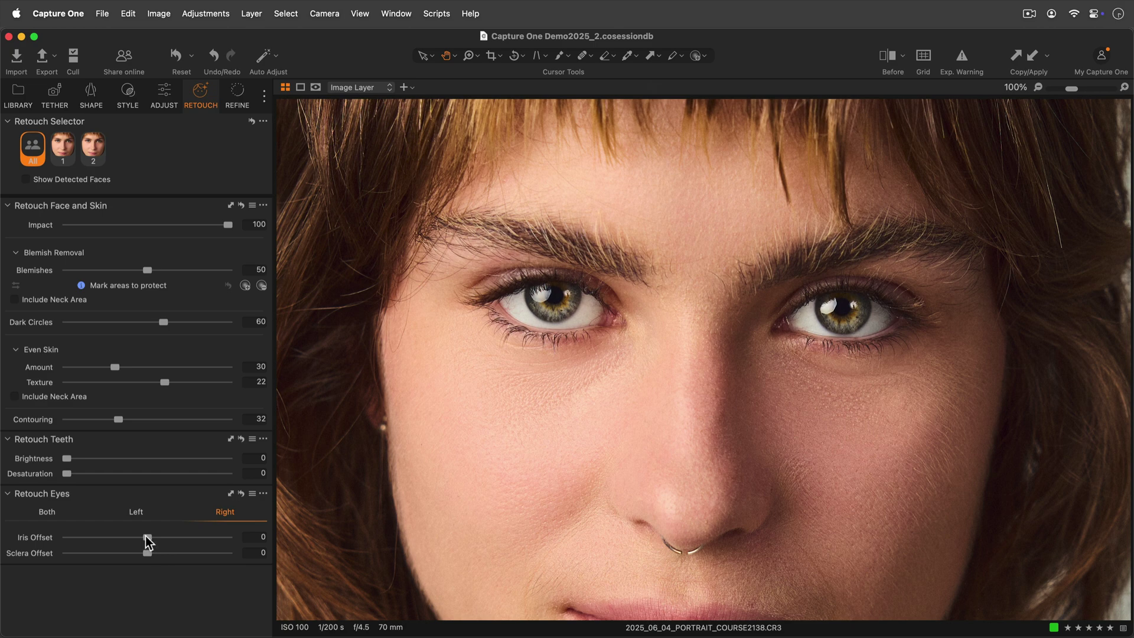
{"action": "mouse_move", "coordinate": [147, 539]}
{"action": "left_mouse_down"}
{"action": "mouse_move", "coordinate": [167, 538]}
{"action": "mouse_move", "coordinate": [153, 553]}
{"action": "left_mouse_up"}
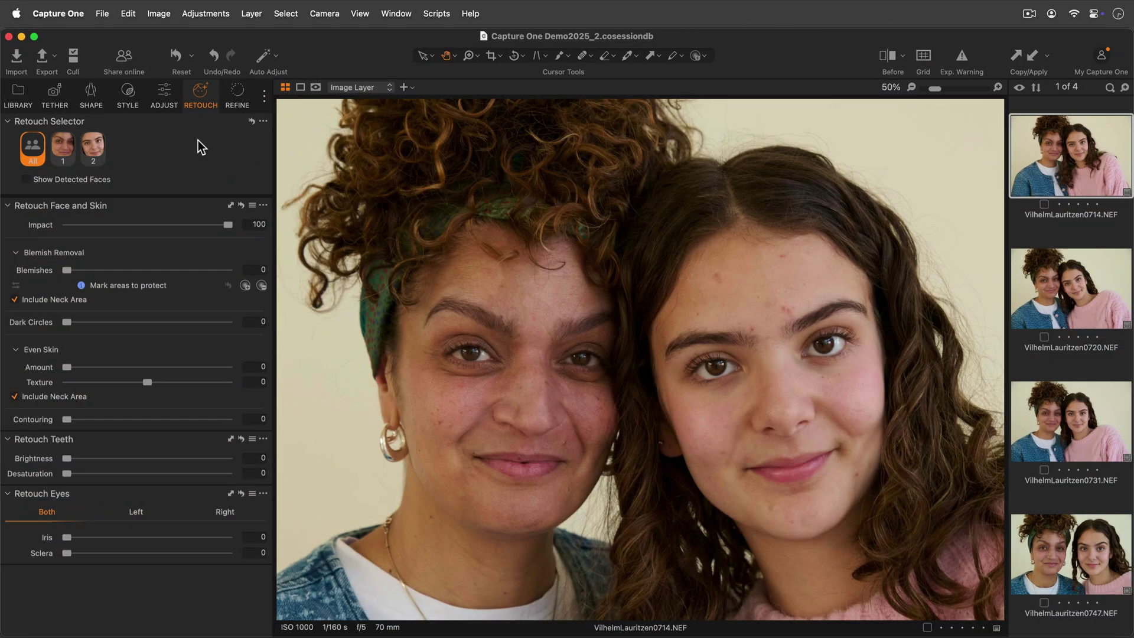
Show detected faces and try a higher Blemishes value on face 2 alone.
{"action": "left_click", "coordinate": [101, 179]}
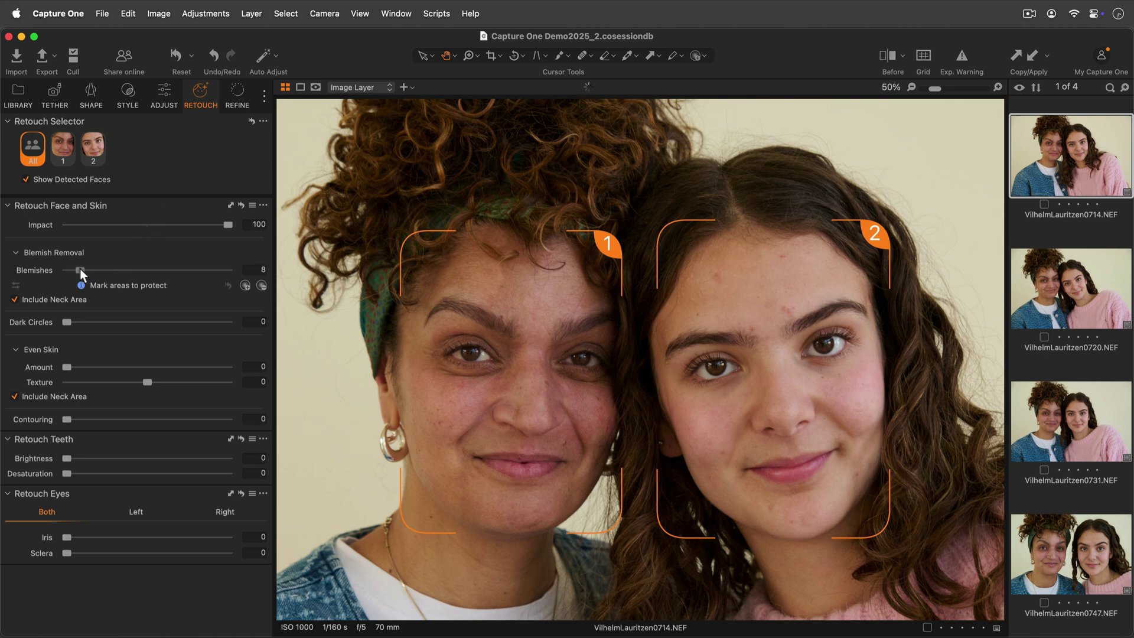
{"action": "left_click_drag", "start_coordinate": [86, 270], "coordinate": [87, 270]}
{"action": "left_click", "coordinate": [100, 147]}
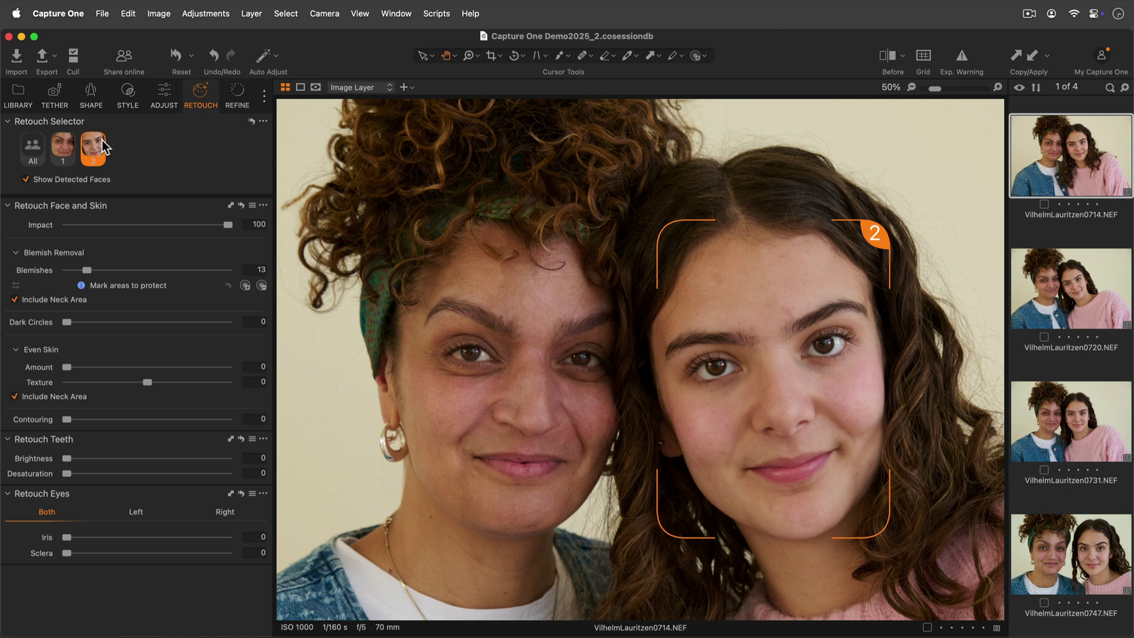
{"action": "left_click_drag", "start_coordinate": [88, 270], "coordinate": [120, 269]}
Discard face 2's adjustments, return to All faces and reset Face and Skin.
{"action": "left_click", "coordinate": [104, 135]}
{"action": "left_click", "coordinate": [33, 151]}
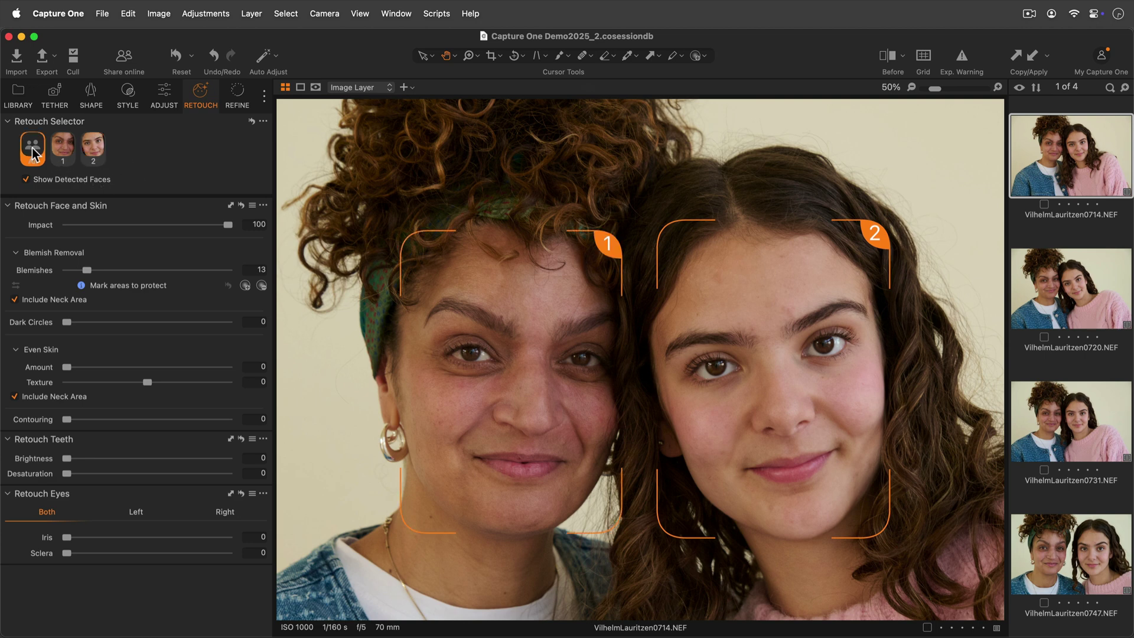
{"action": "left_click", "coordinate": [240, 205]}
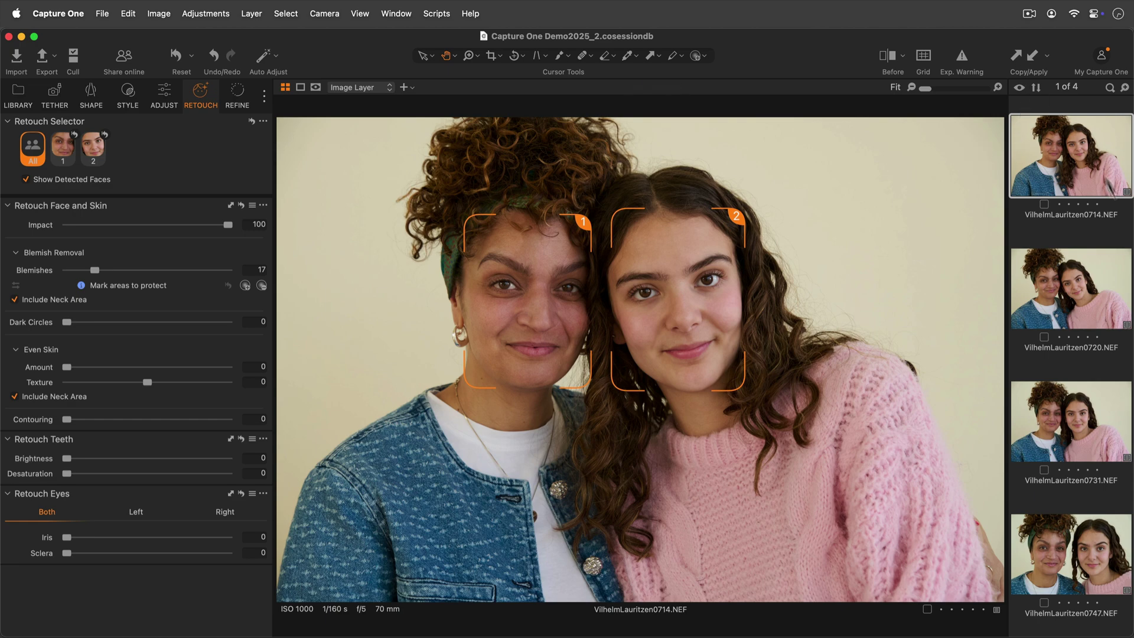
Apply the blemish removal at 17 to VilhelmLauritzen0720, 0731 and 0747.
{"action": "left_click", "coordinate": [1096, 282]}
{"action": "left_click", "coordinate": [1085, 567], "text": "shift"}
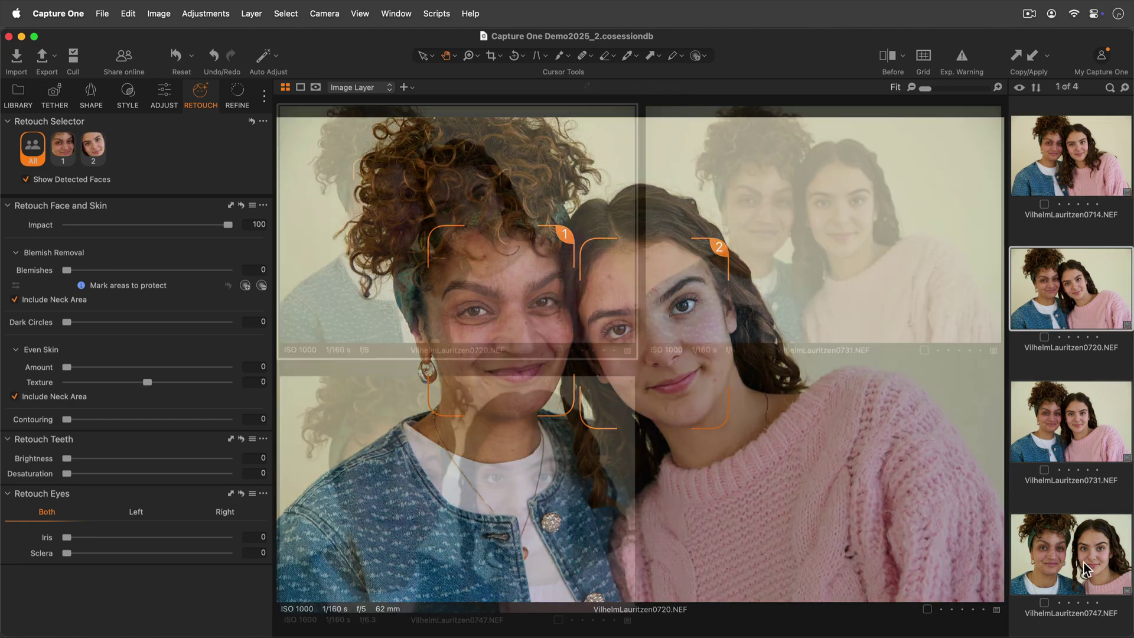
{"action": "left_click", "coordinate": [1033, 58]}
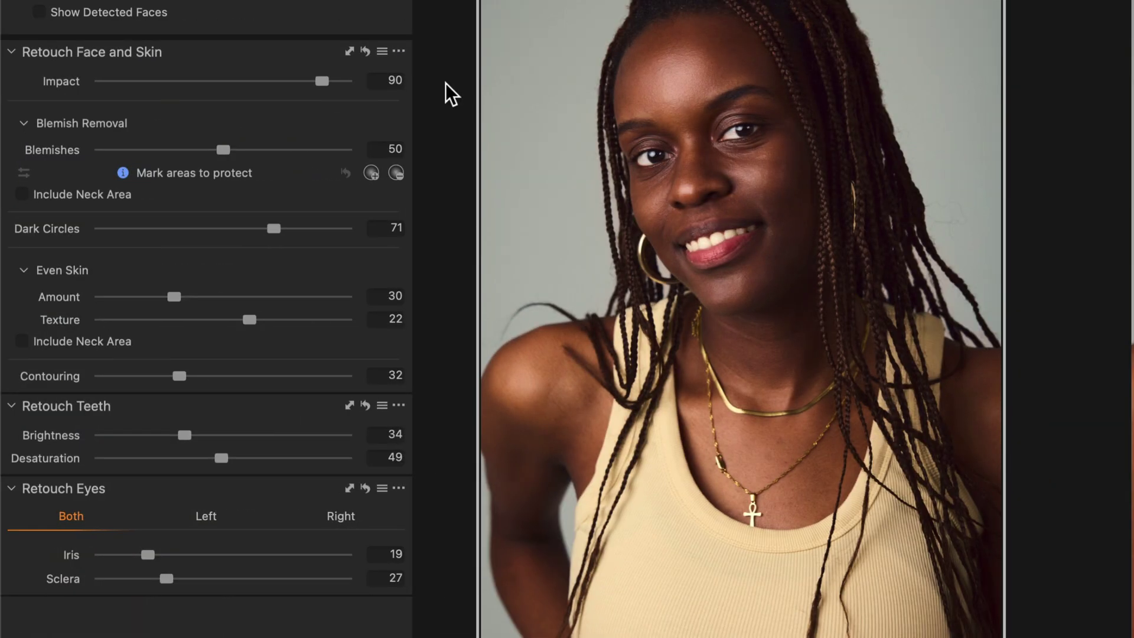
Save the Face and Skin settings as custom preset 'Light Retouch' in Retouch Faces.
{"action": "left_click", "coordinate": [382, 52]}
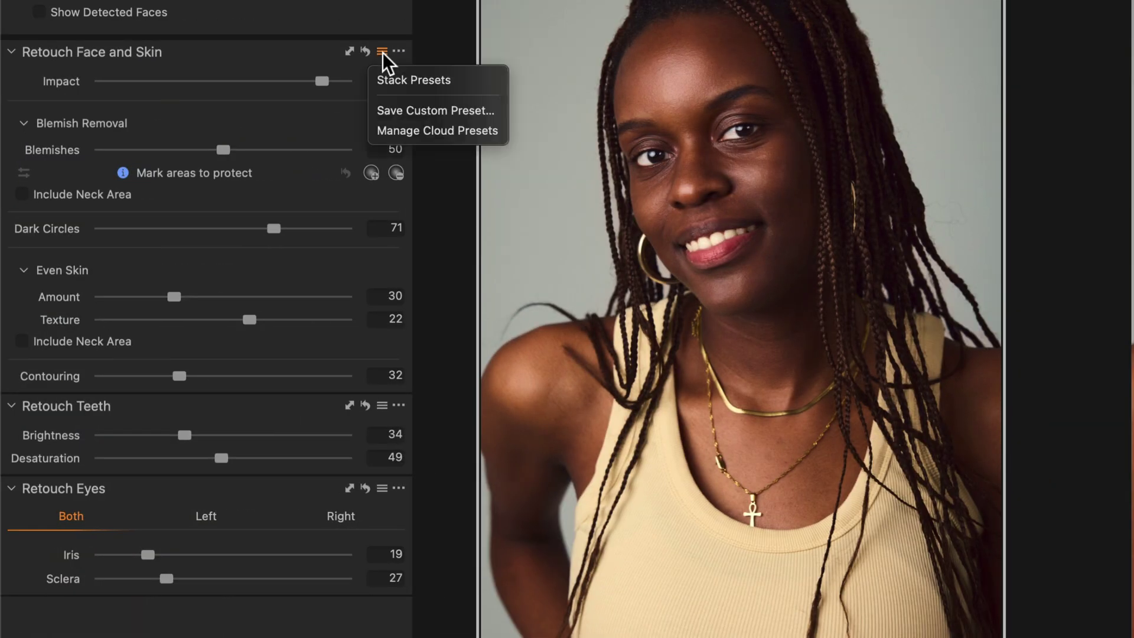
{"action": "left_click", "coordinate": [489, 110]}
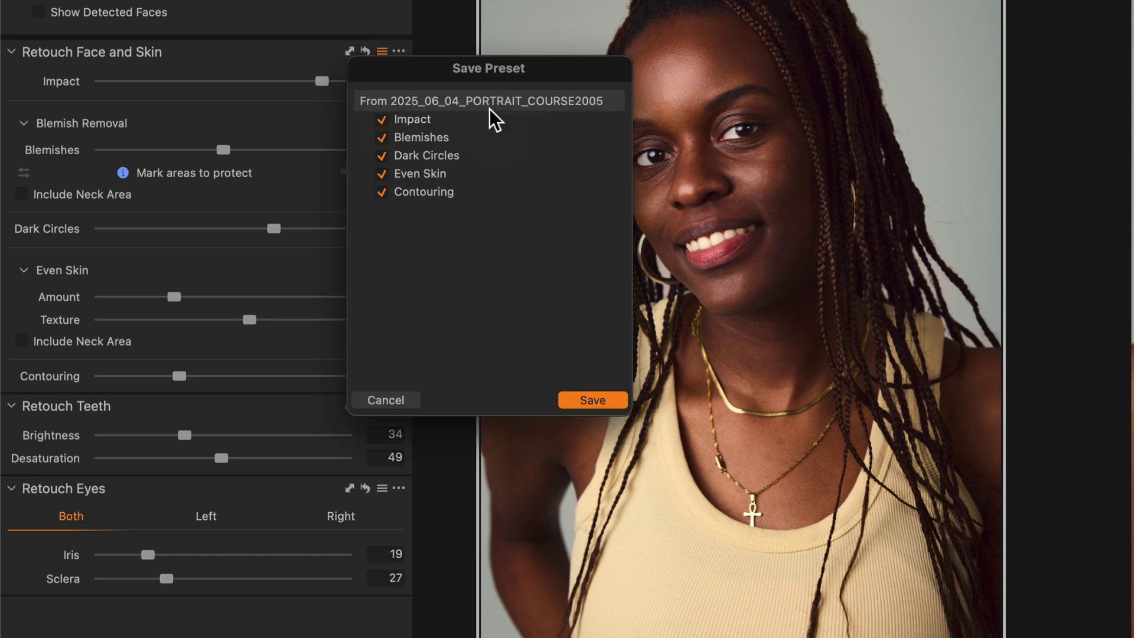
{"action": "left_click", "coordinate": [583, 397]}
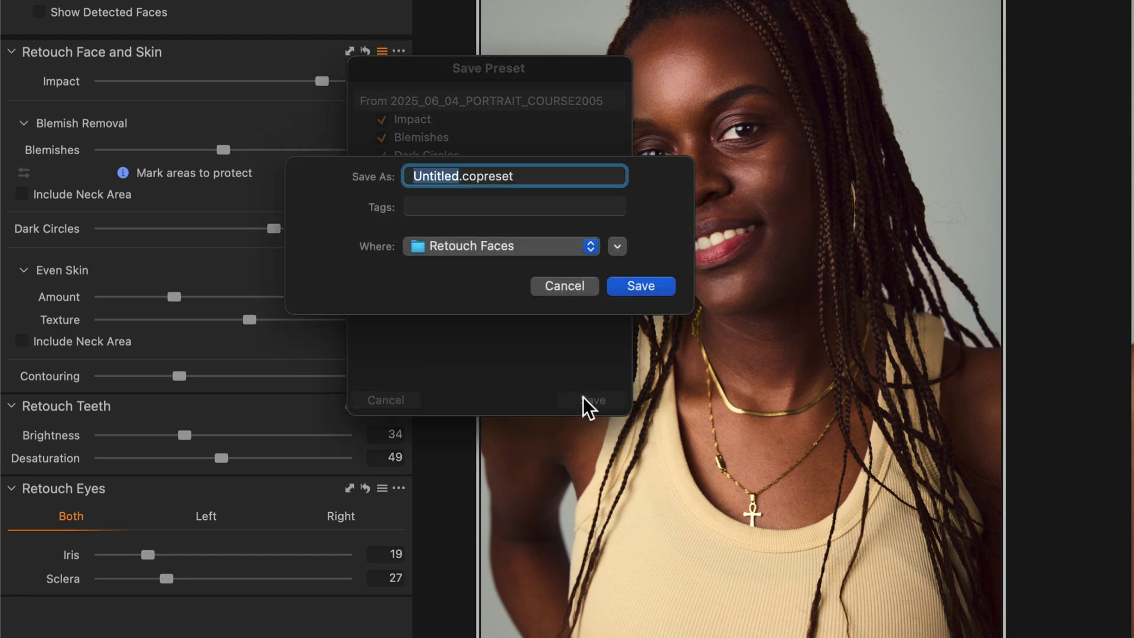
{"action": "type", "text": "Light Retouch"}
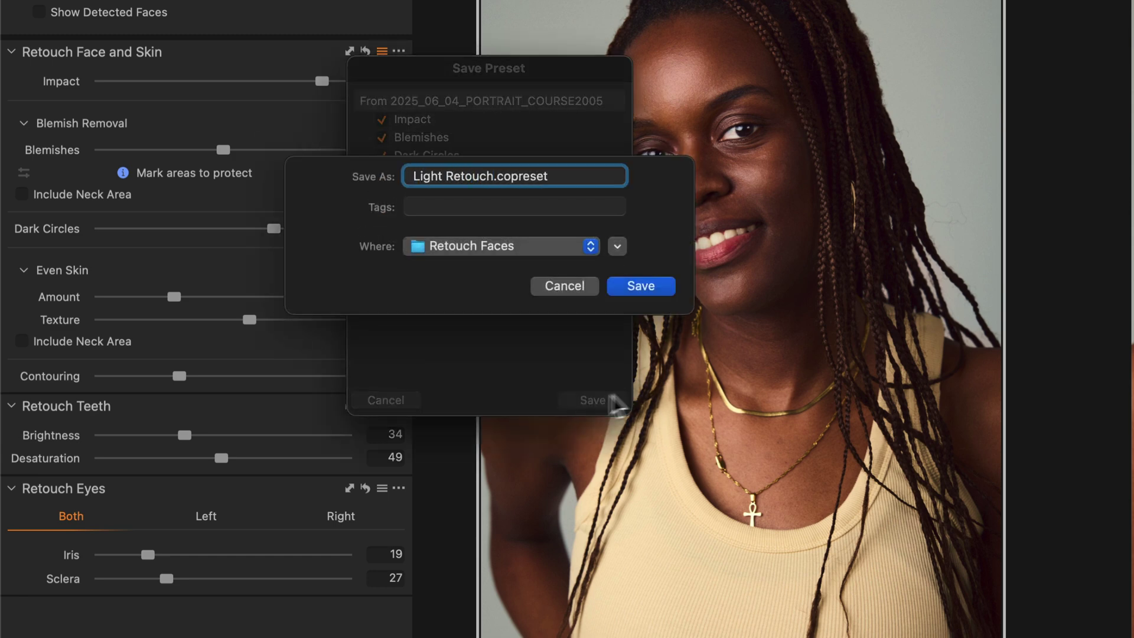
{"action": "left_click", "coordinate": [656, 290]}
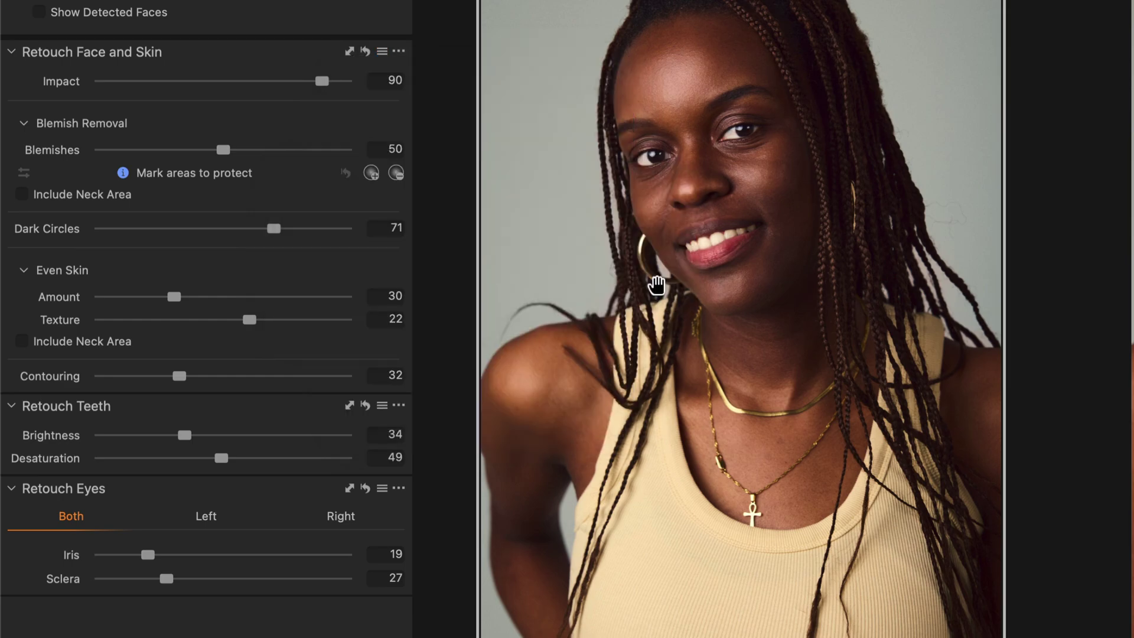